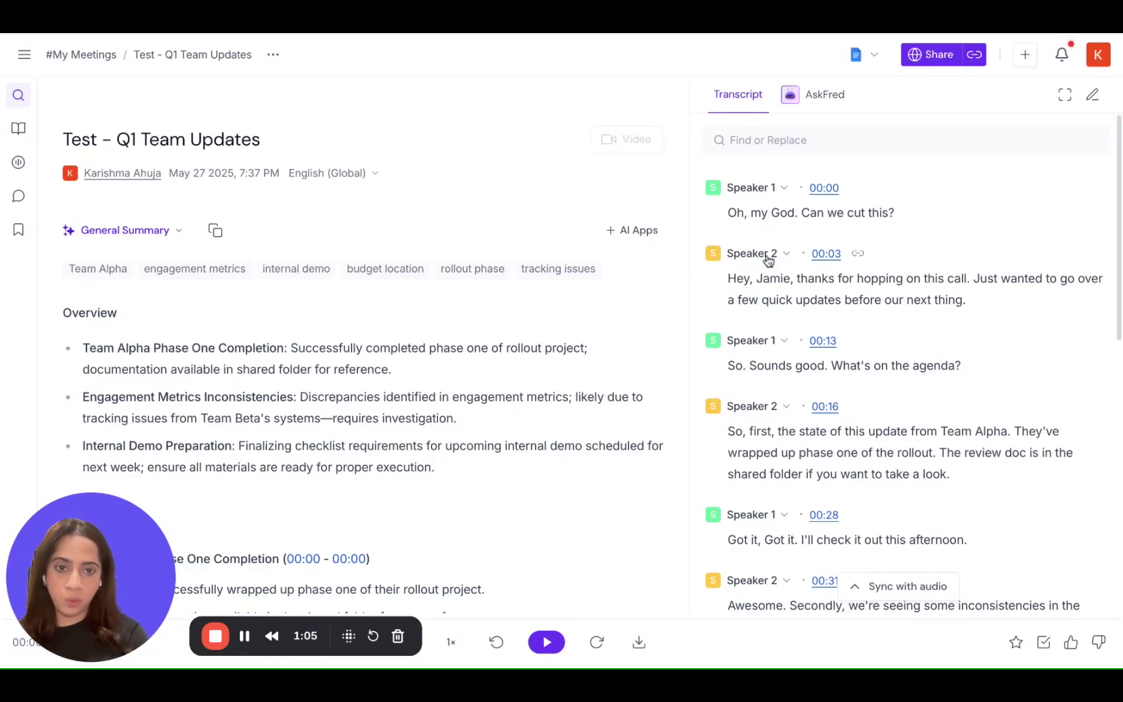
# - Replace the Speaker 1 name with 'Alex' and apply it to all Speaker 1 paragraphs
pyautogui.click(786, 190)
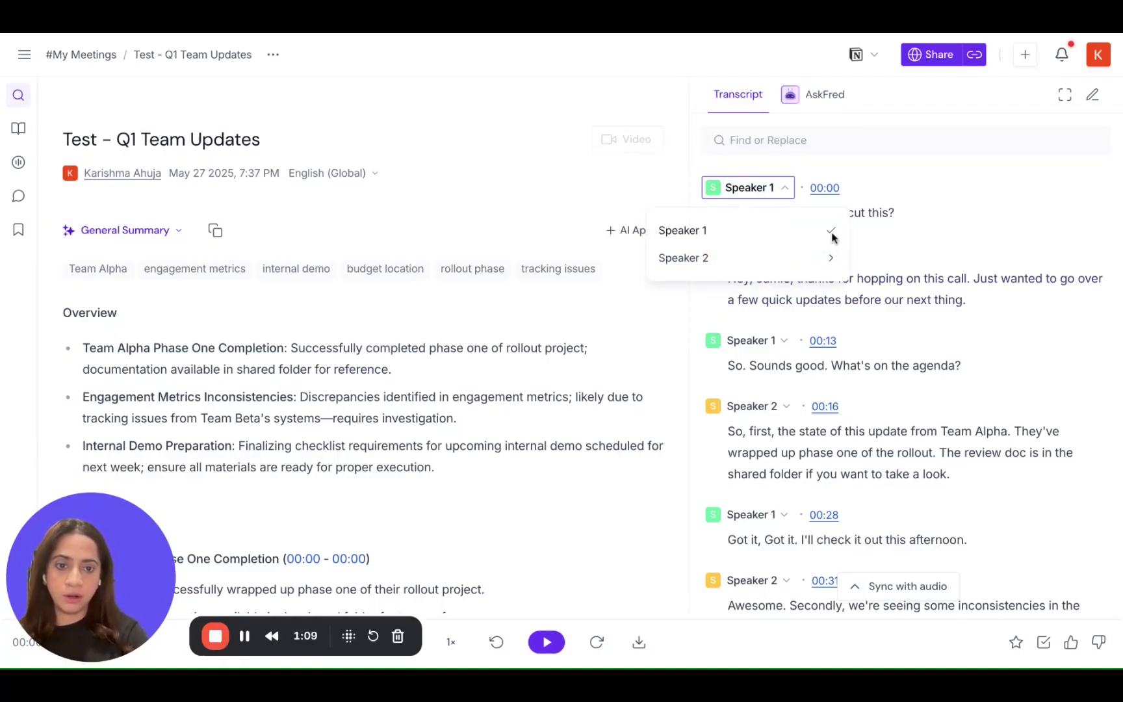
pyautogui.doubleClick(747, 187)
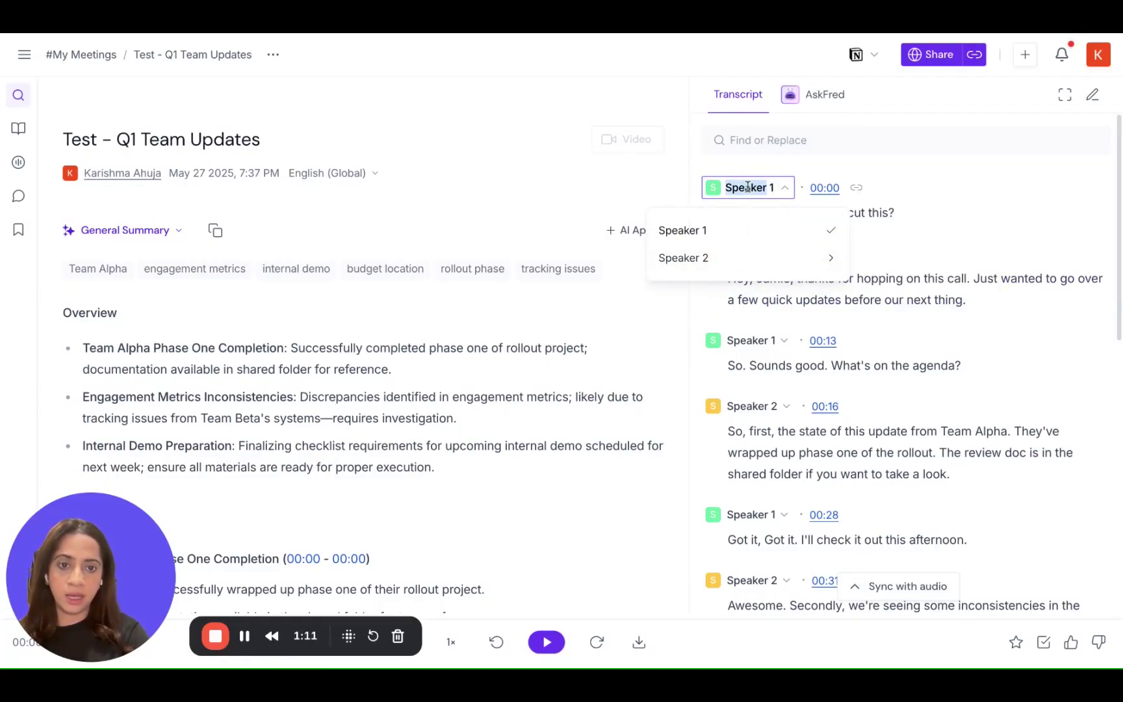
pyautogui.hotkey('ctrl', 'a')
pyautogui.write('Alex')
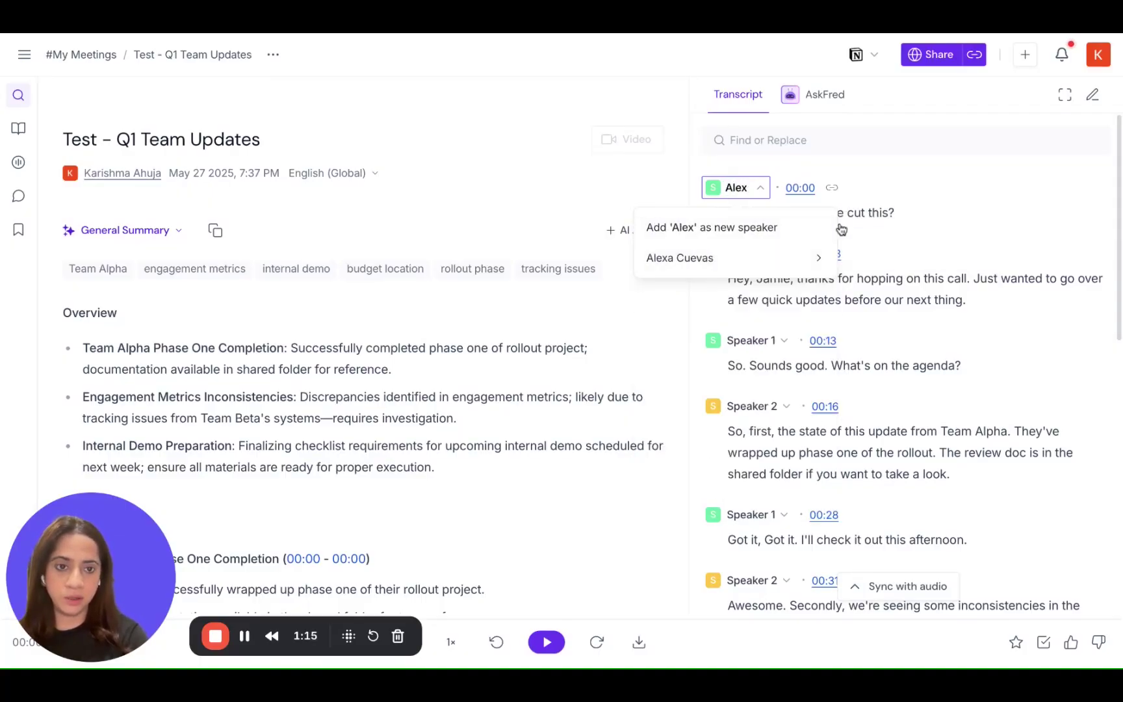
pyautogui.moveTo(792, 233)
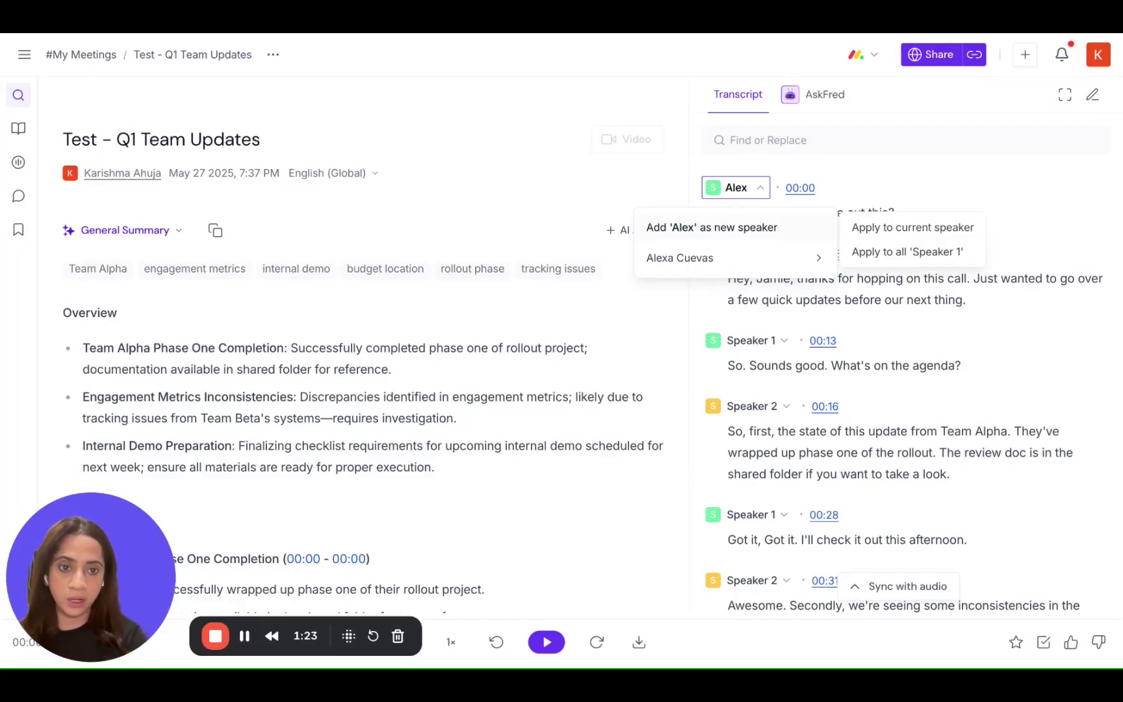
pyautogui.click(903, 261)
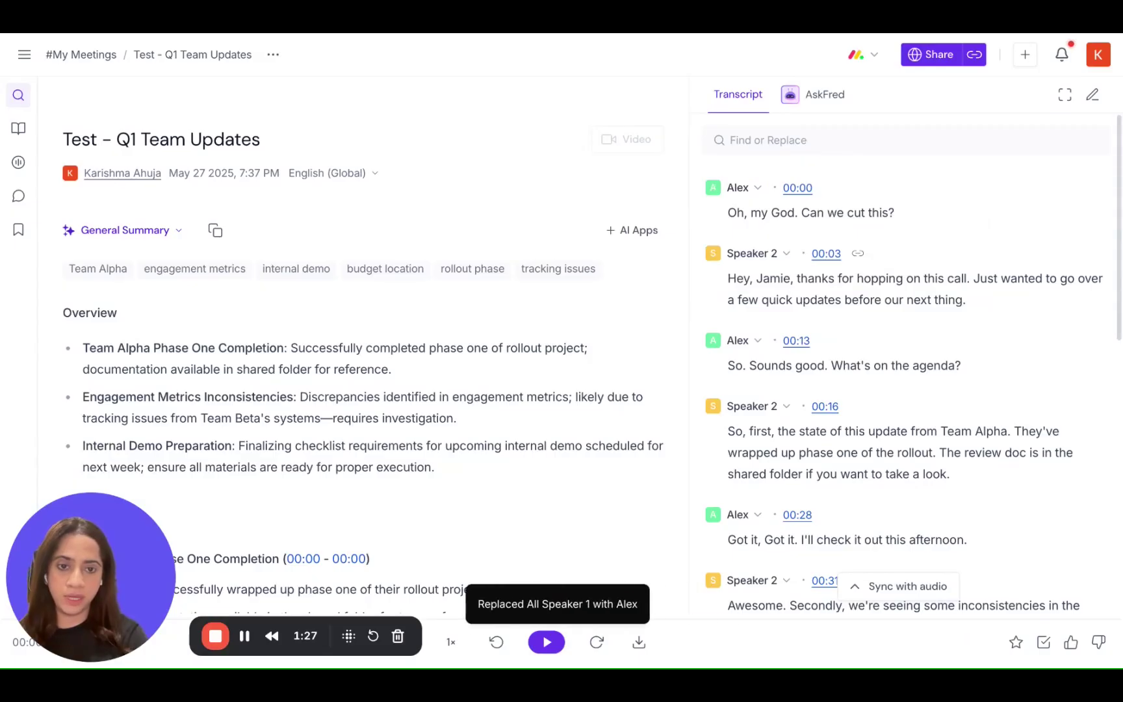
pyautogui.click(770, 257)
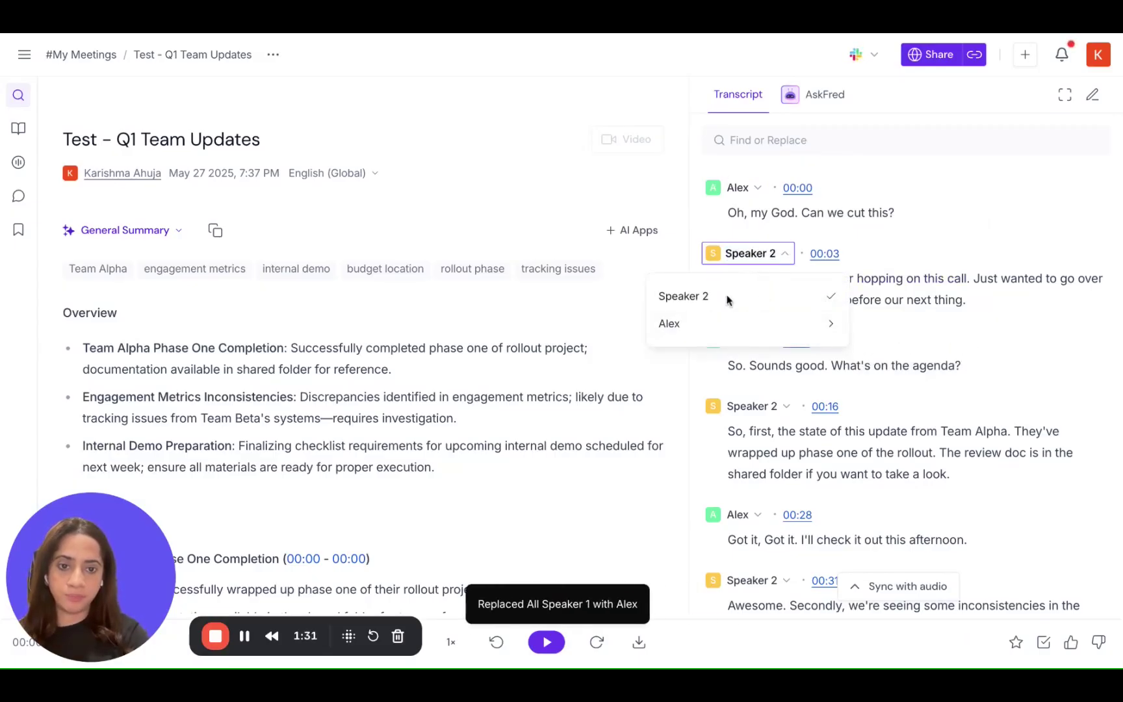
# - Replace the Speaker 2 name with 'Jamie' and apply it to all Speaker 2 paragraphs
pyautogui.tripleClick(751, 253)
pyautogui.write('Jamie')
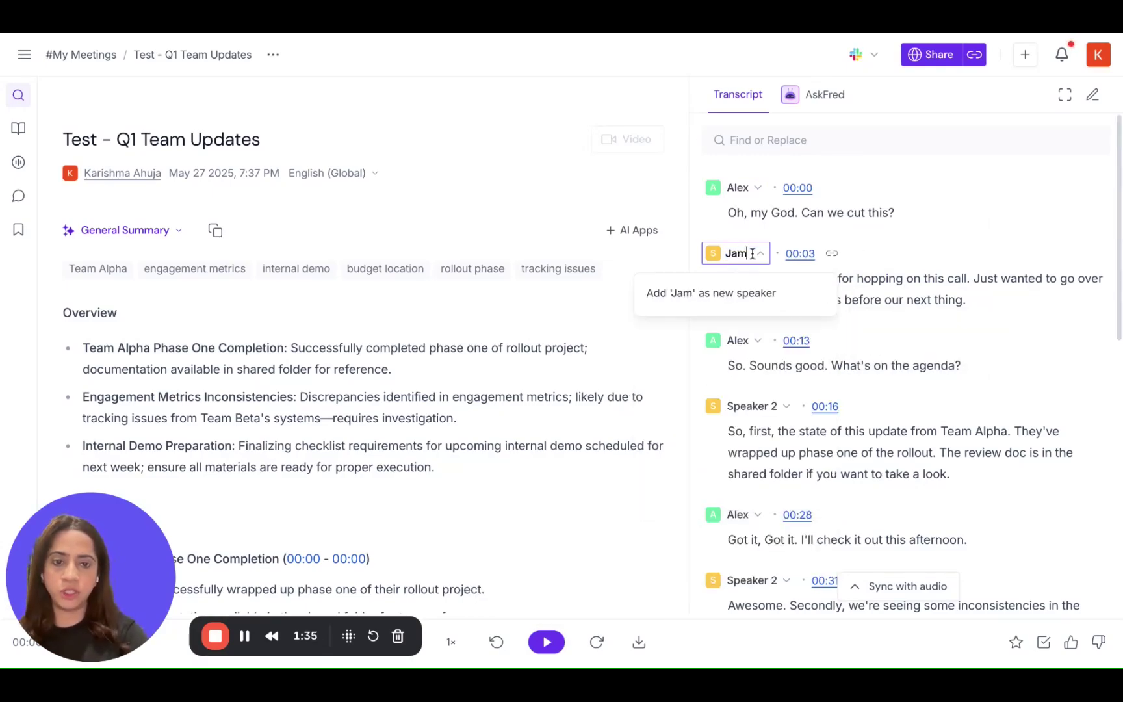
pyautogui.moveTo(787, 291)
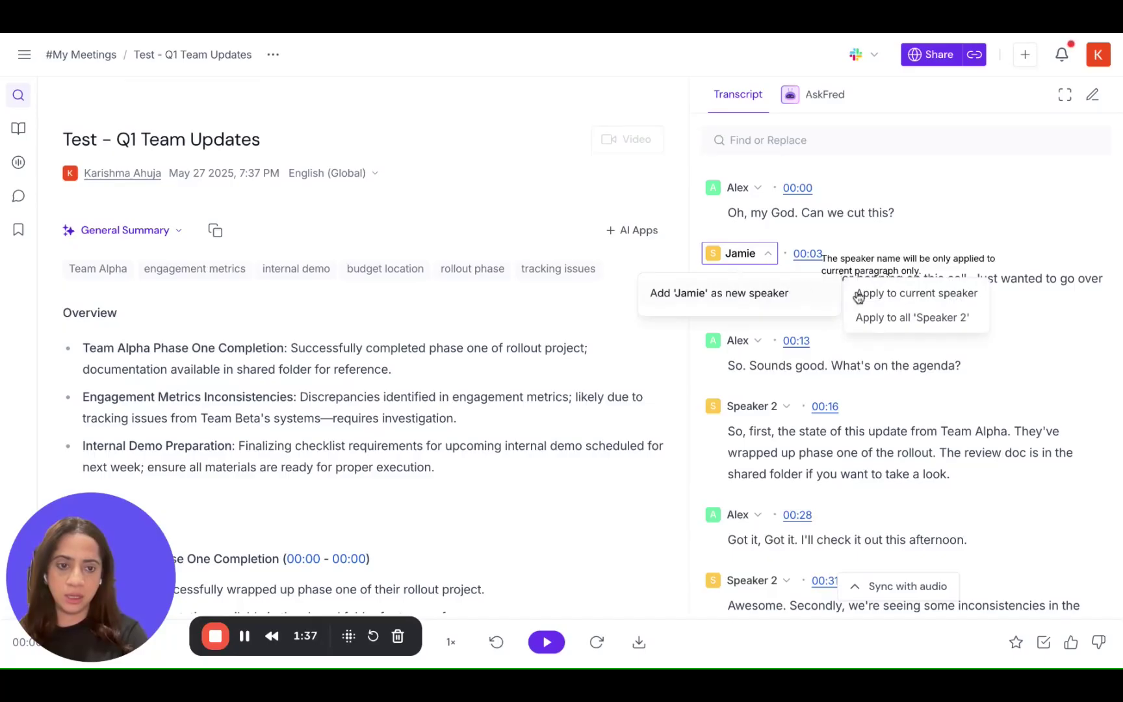
pyautogui.click(866, 319)
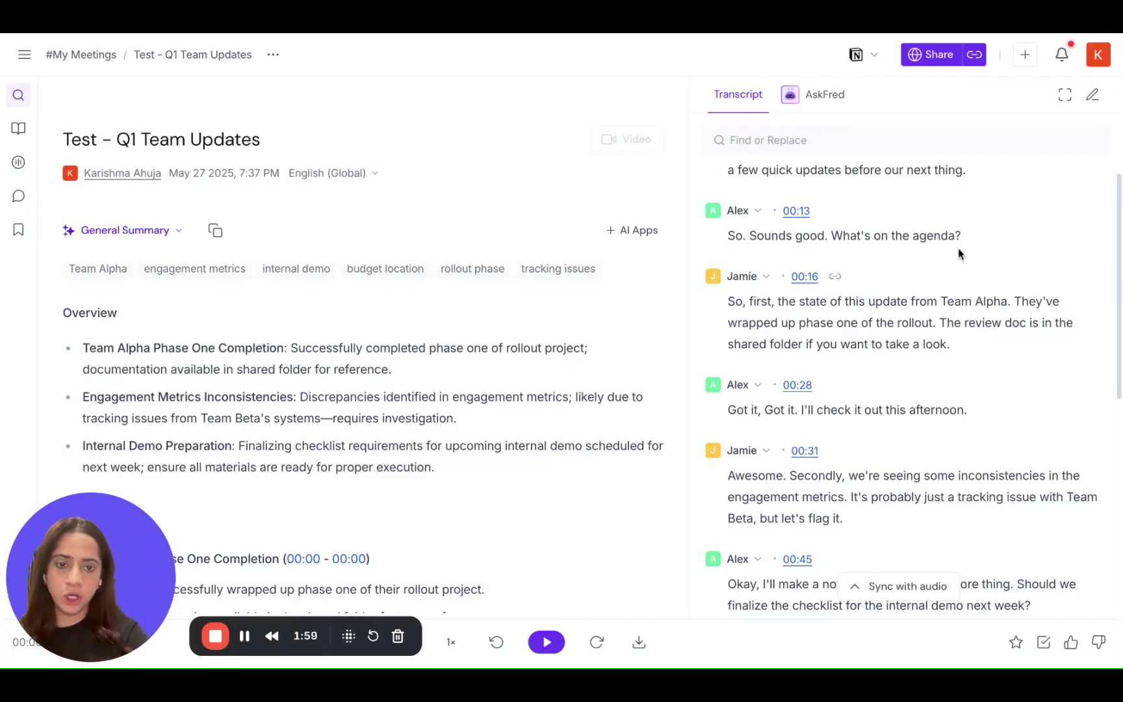
# - Assign only the 00:16 transcript paragraph to Alex instead of Jamie
pyautogui.click(767, 277)
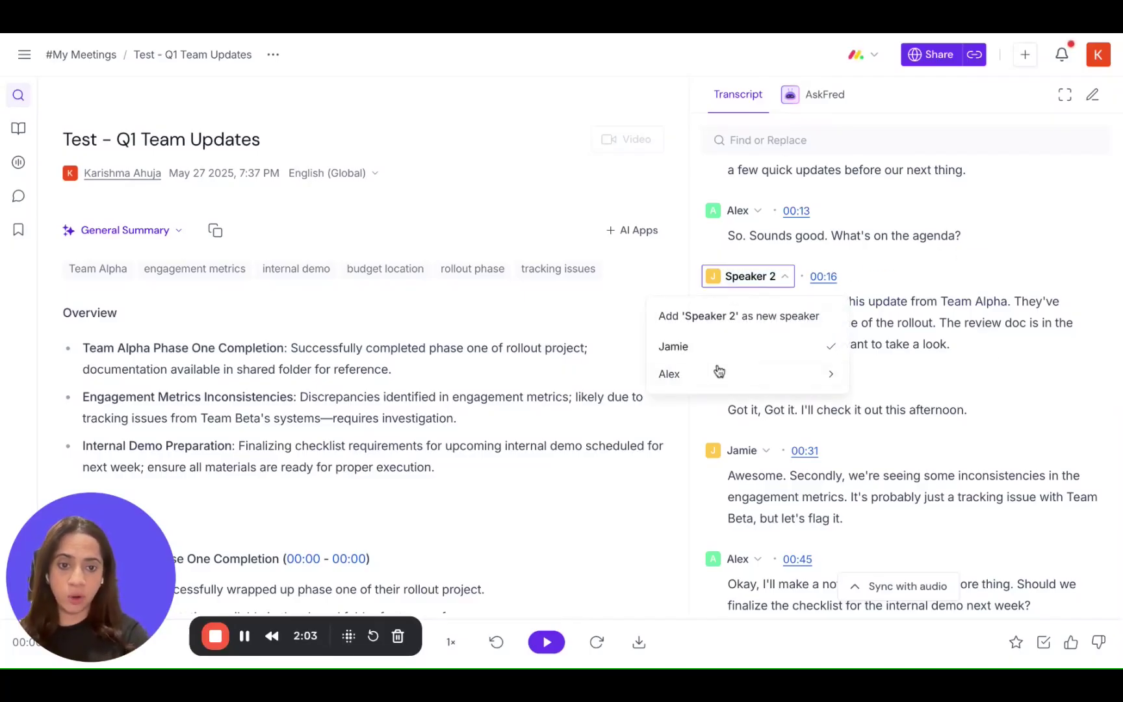
pyautogui.moveTo(700, 391)
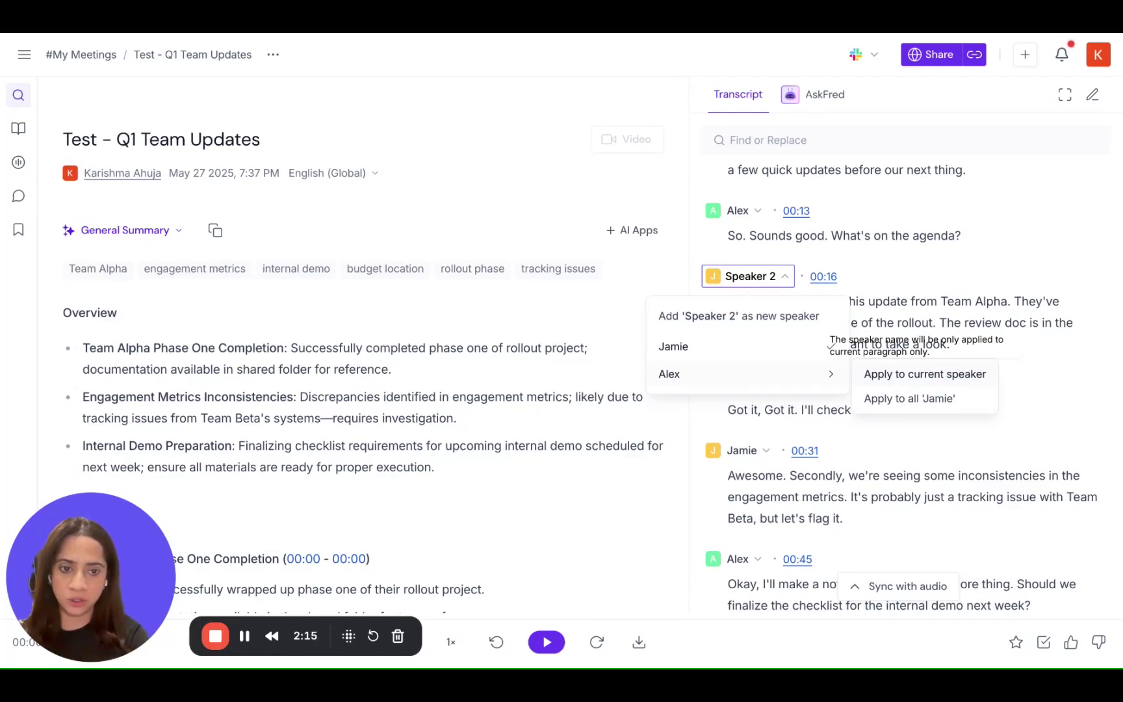
pyautogui.click(925, 374)
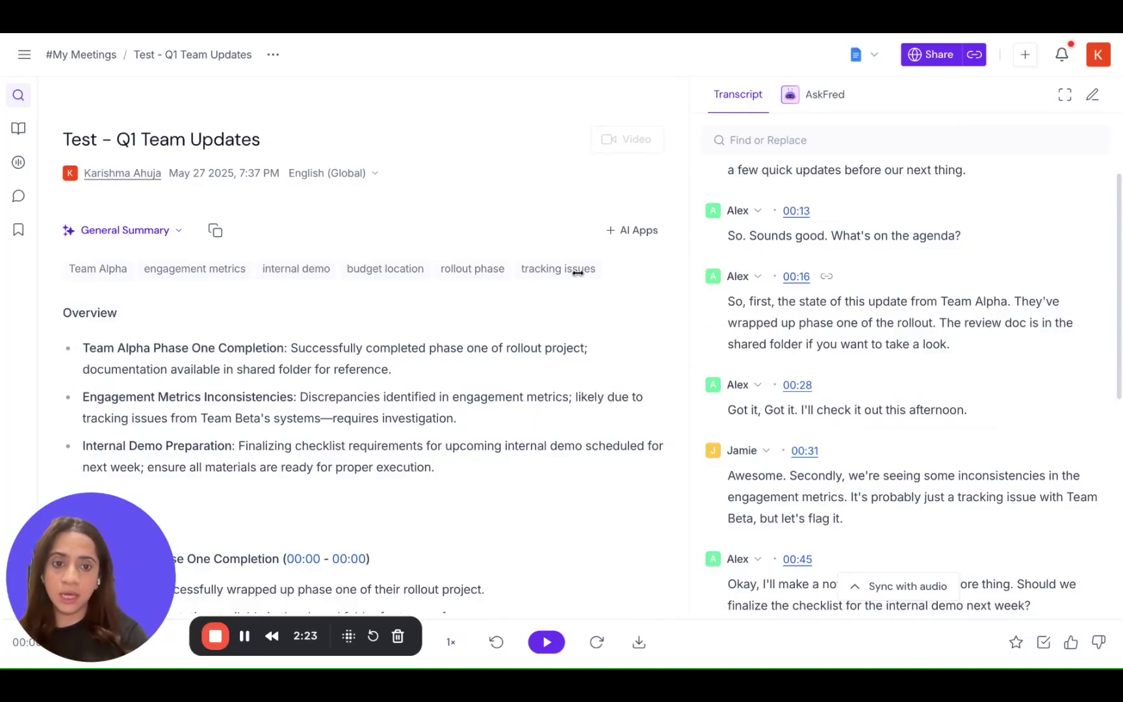
pyautogui.scroll(-5, 240, 537)
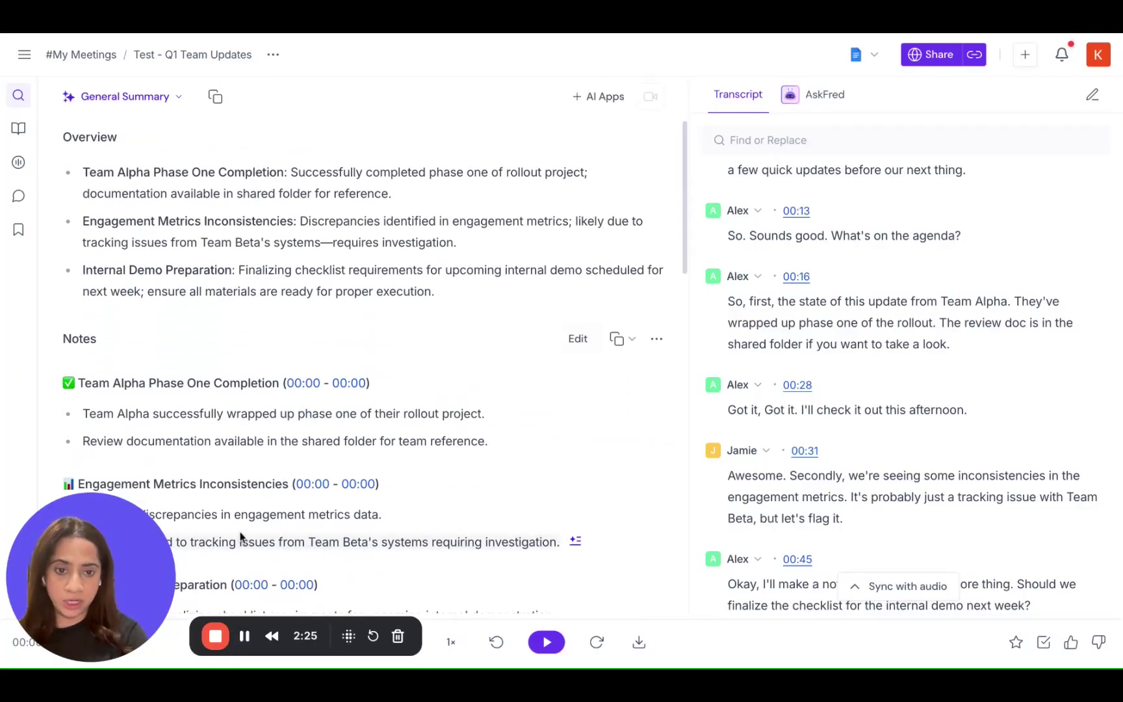
pyautogui.scroll(5, 240, 537)
pyautogui.scroll(1, 375, 336)
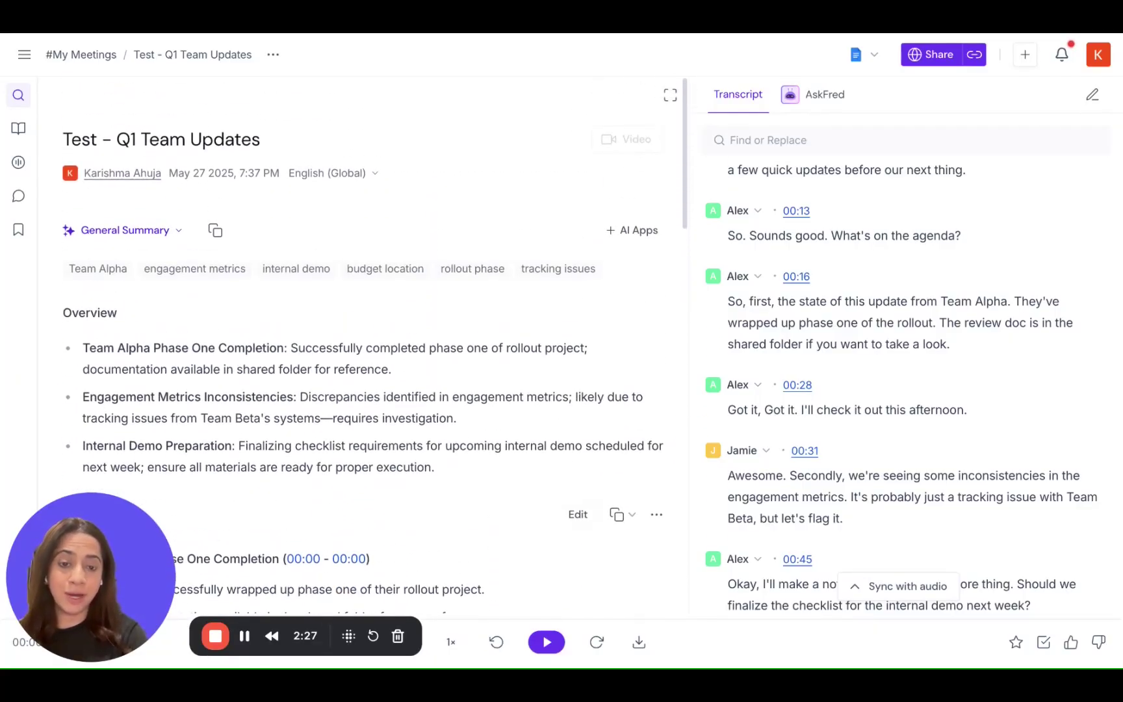
pyautogui.scroll(-12, 240, 387)
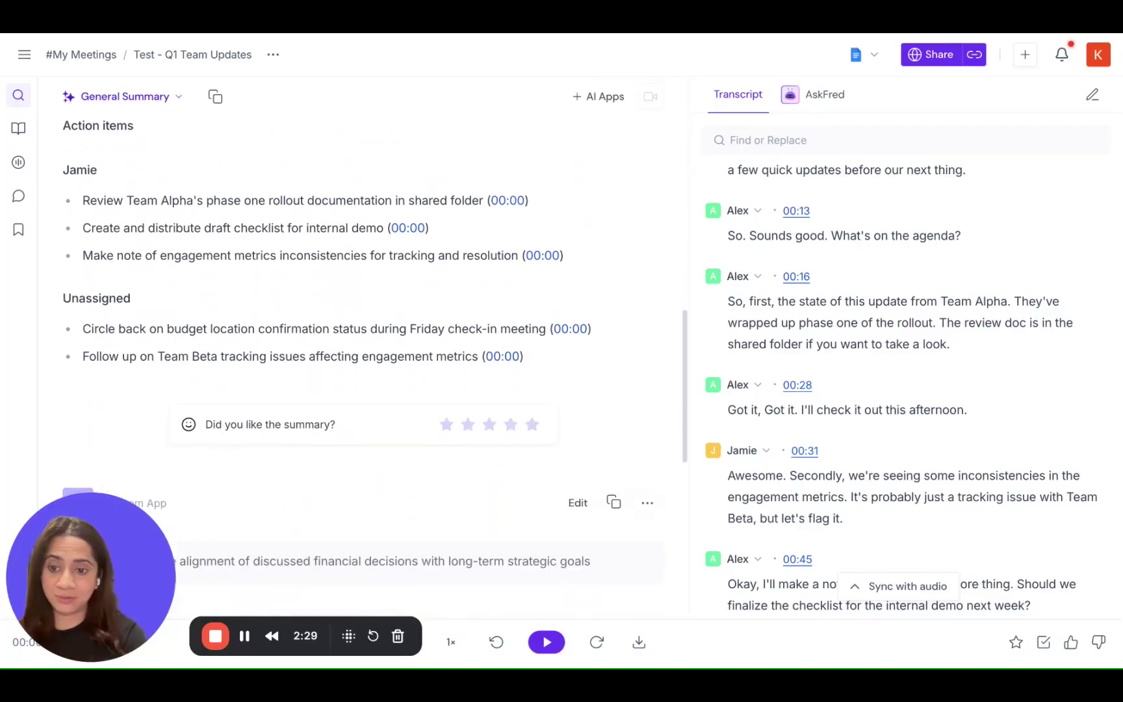
pyautogui.scroll(12, 195, 390)
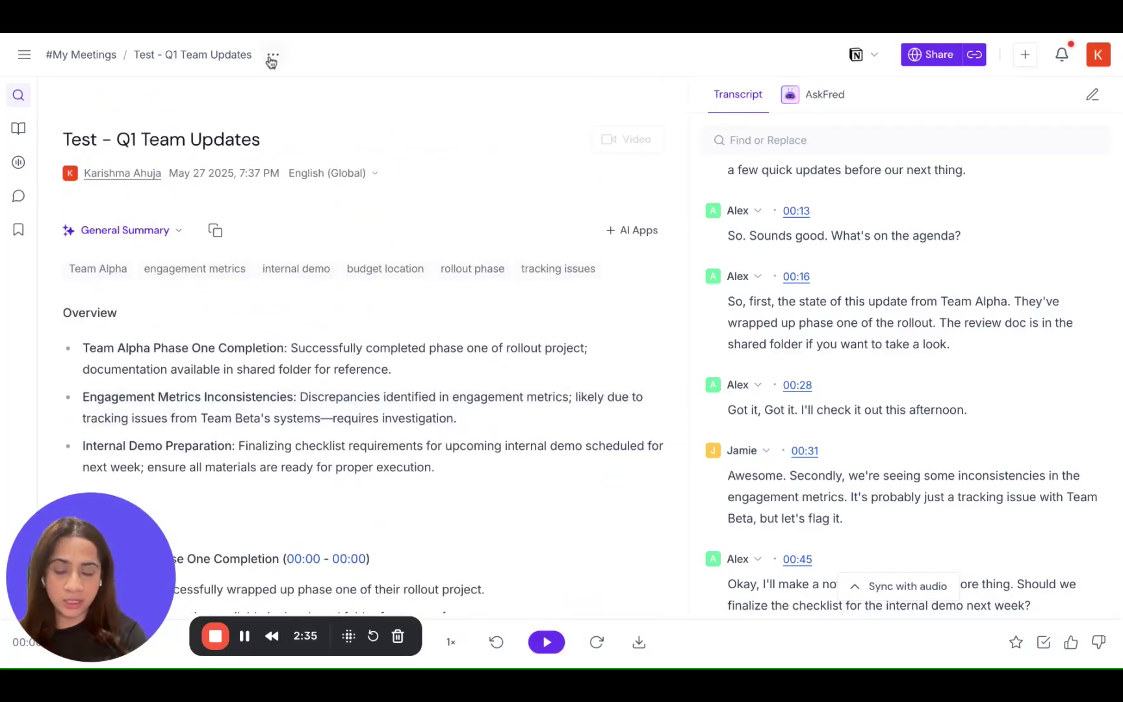
pyautogui.scroll(-2, 215, 358)
pyautogui.scroll(-2, 214, 361)
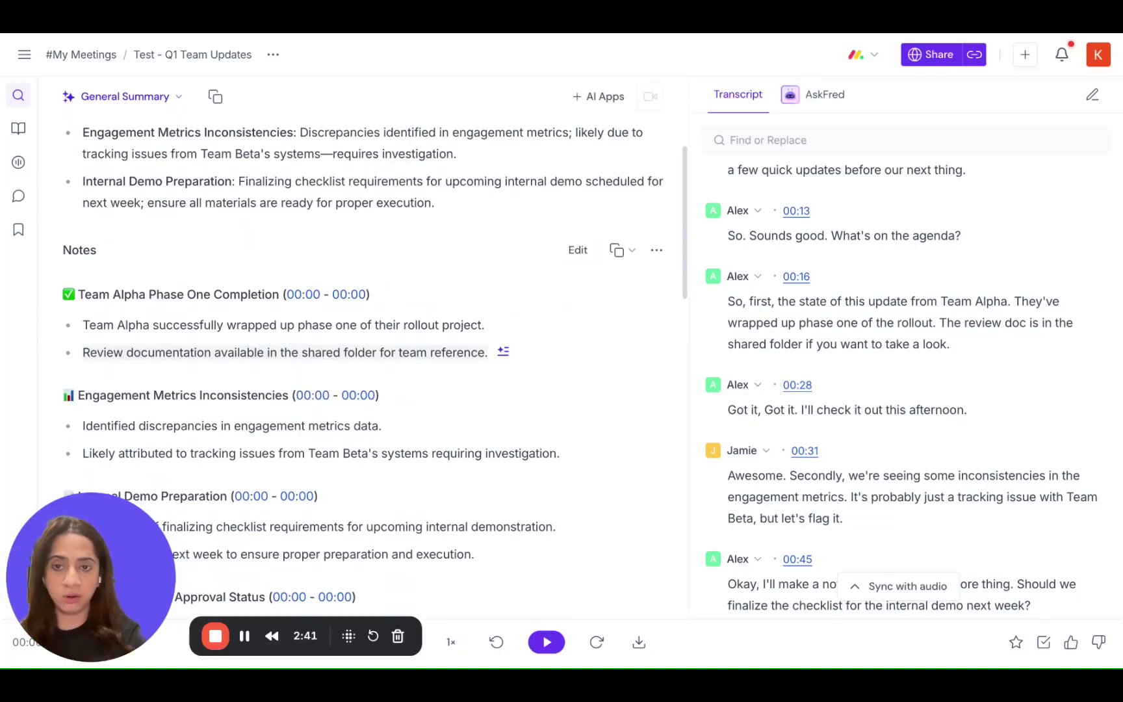
pyautogui.scroll(4, 364, 358)
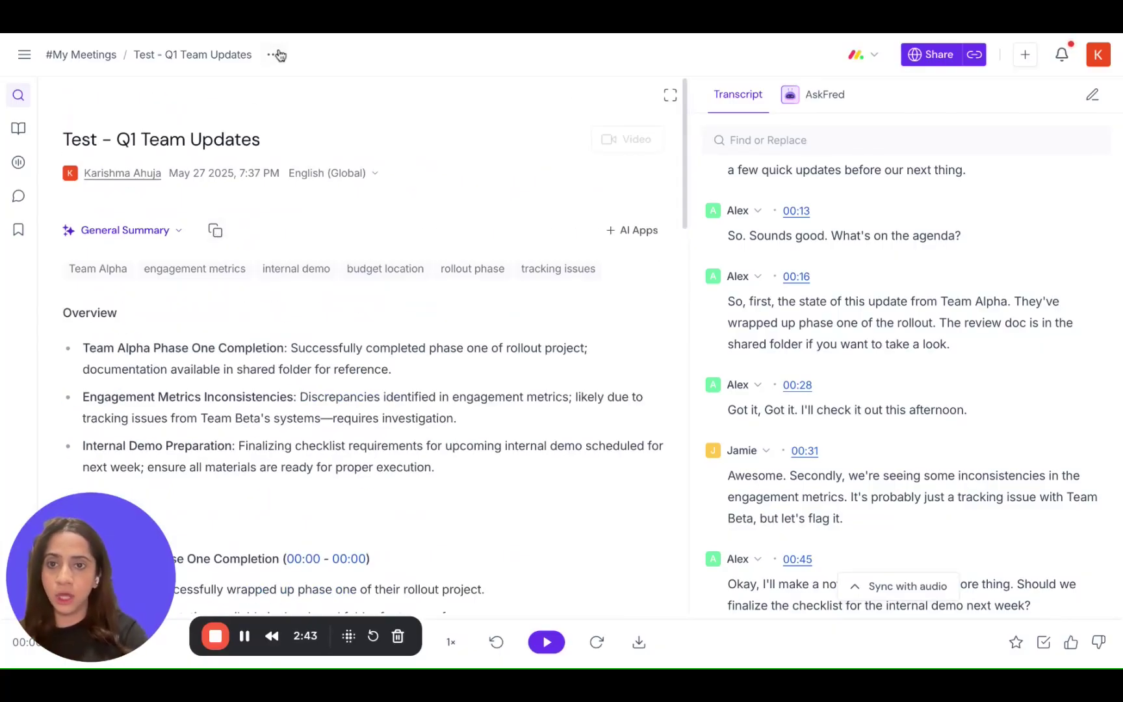
# - Regenerate the meeting notes from the meeting's options menu and confirm
pyautogui.click(273, 59)
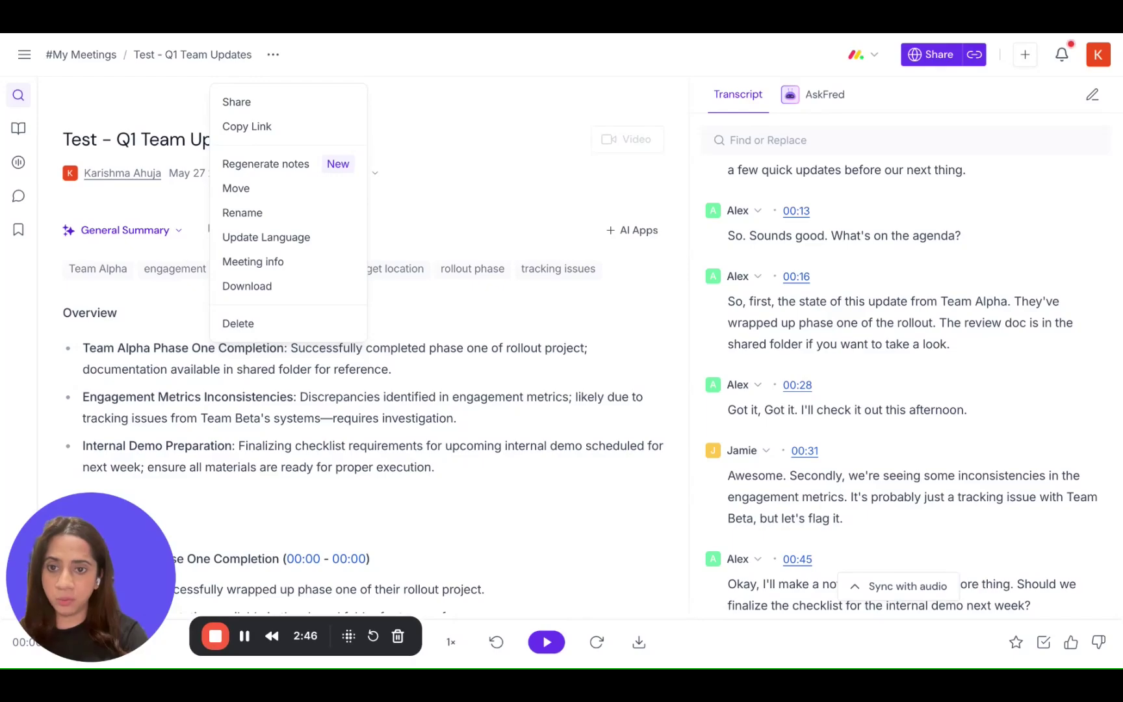
pyautogui.click(264, 169)
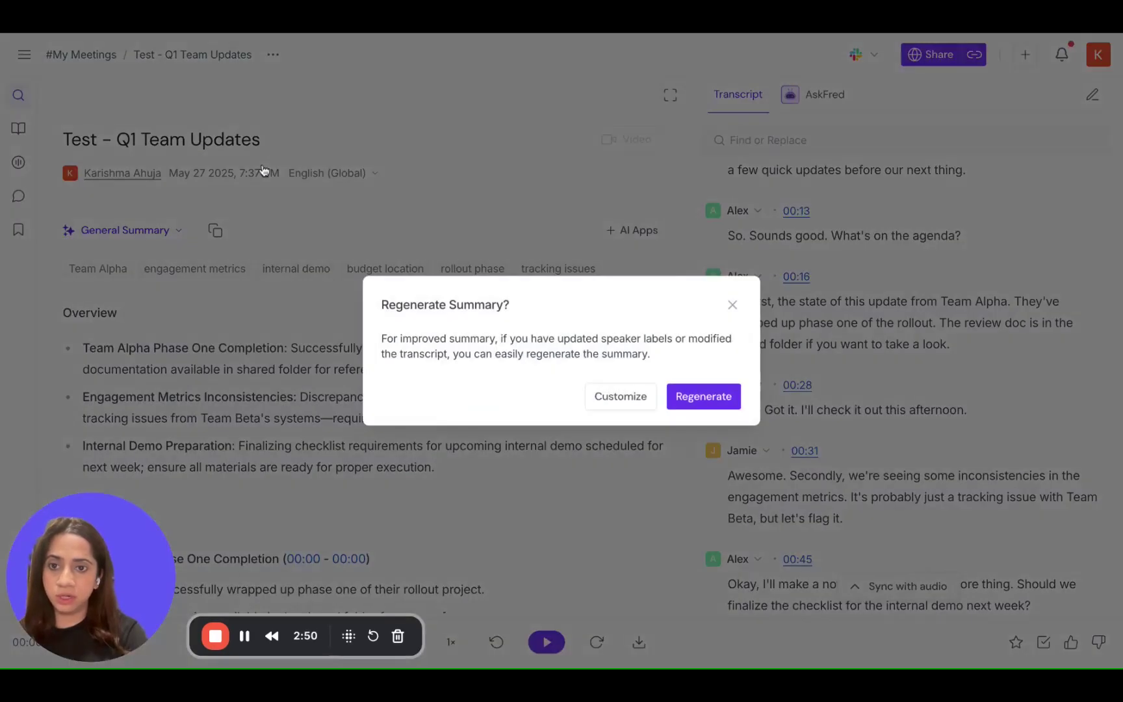
pyautogui.click(687, 404)
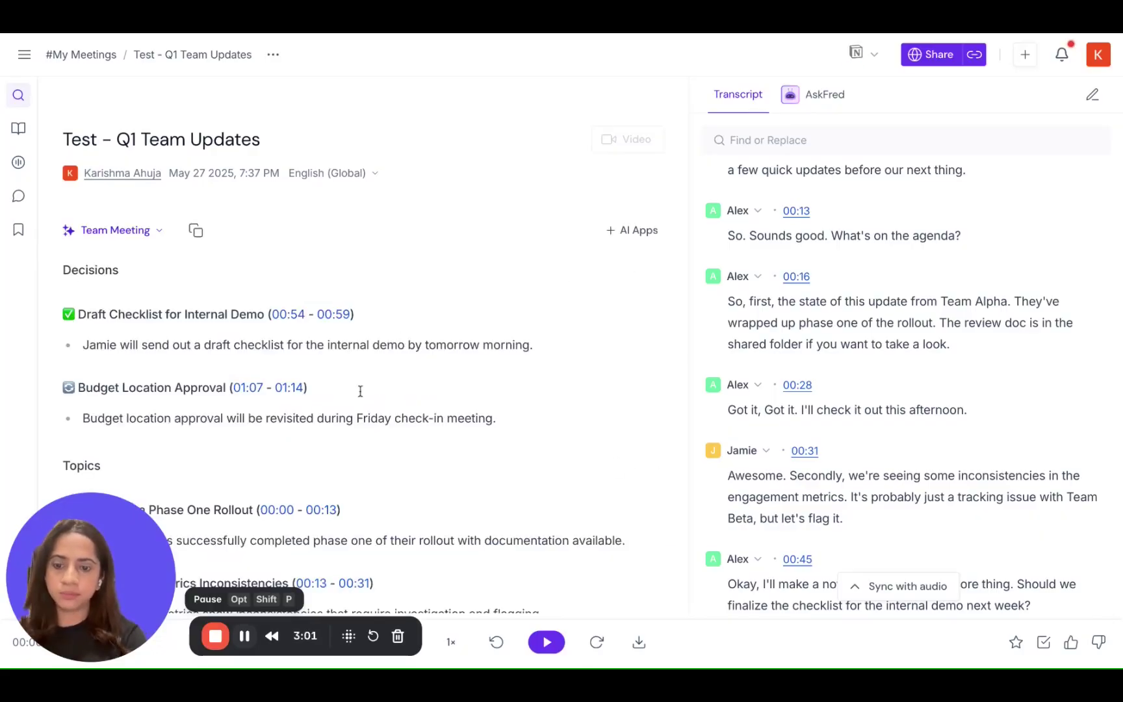
# - Scroll the regenerated Team Meeting summary down to Action items and back to check speaker assignments
pyautogui.scroll(-5, 403, 336)
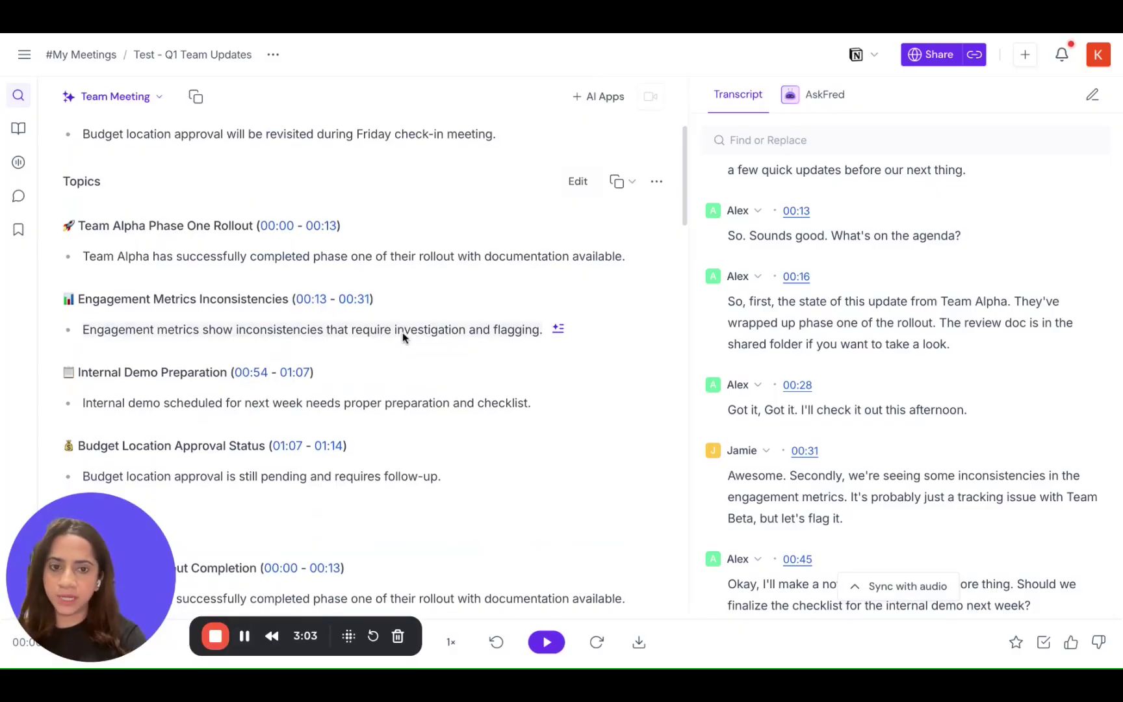
pyautogui.scroll(-11, 403, 336)
pyautogui.scroll(-12, 403, 336)
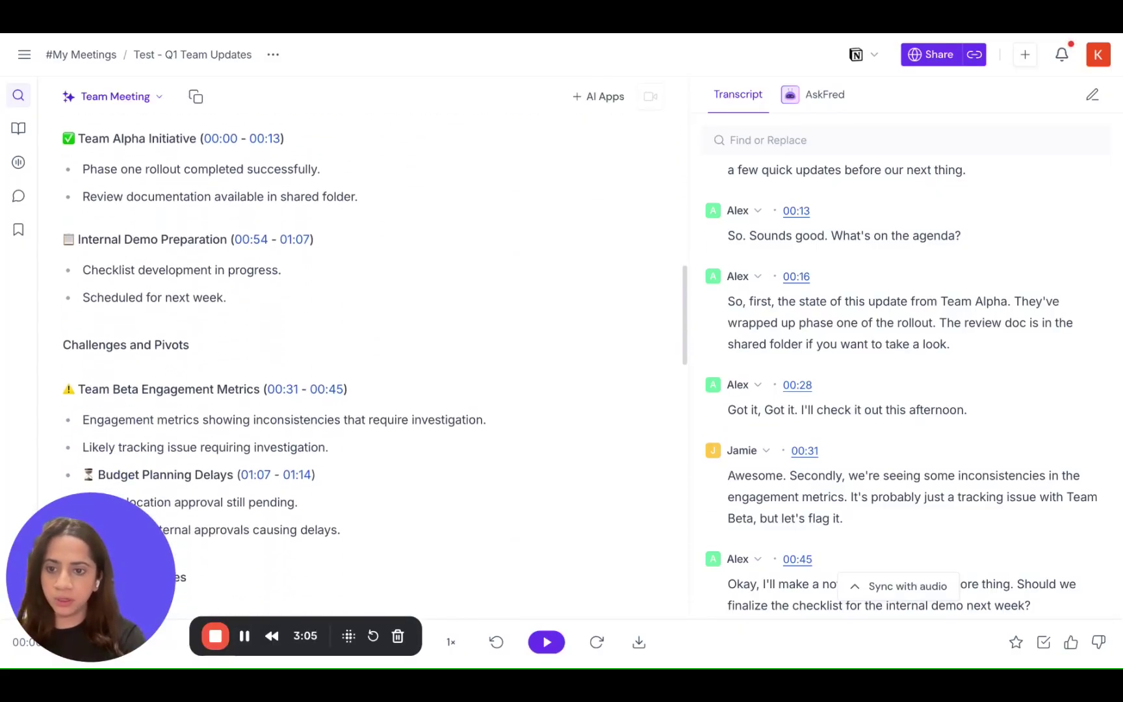
pyautogui.scroll(1, 161, 231)
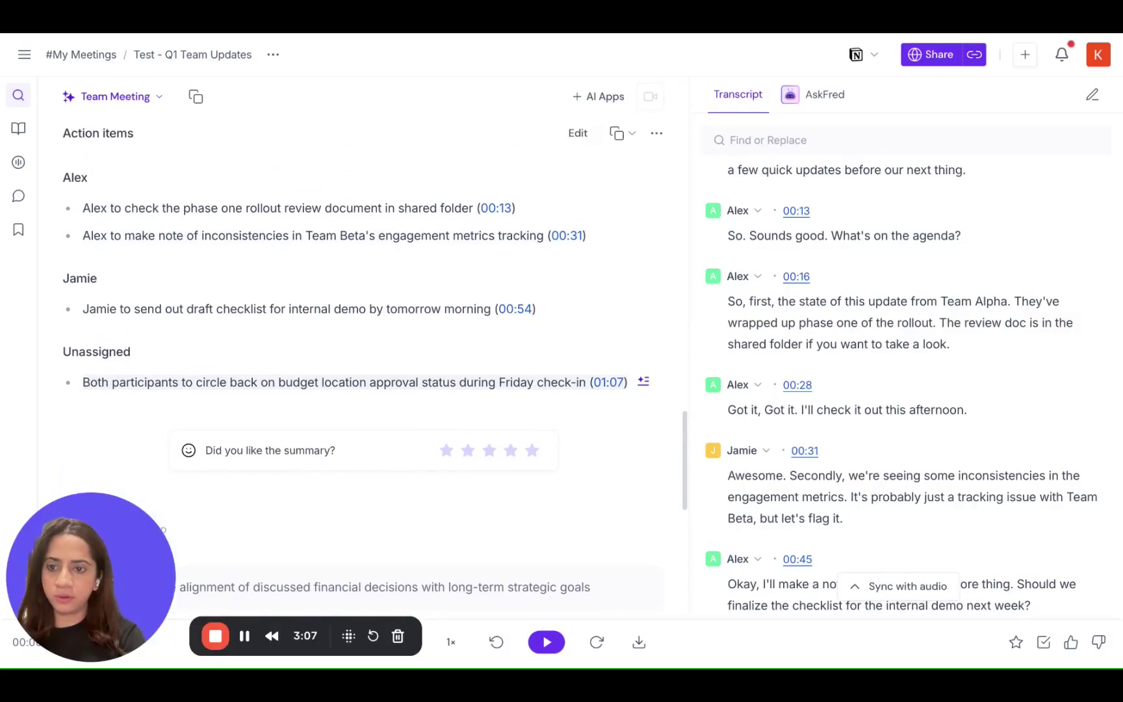
pyautogui.scroll(2, 197, 218)
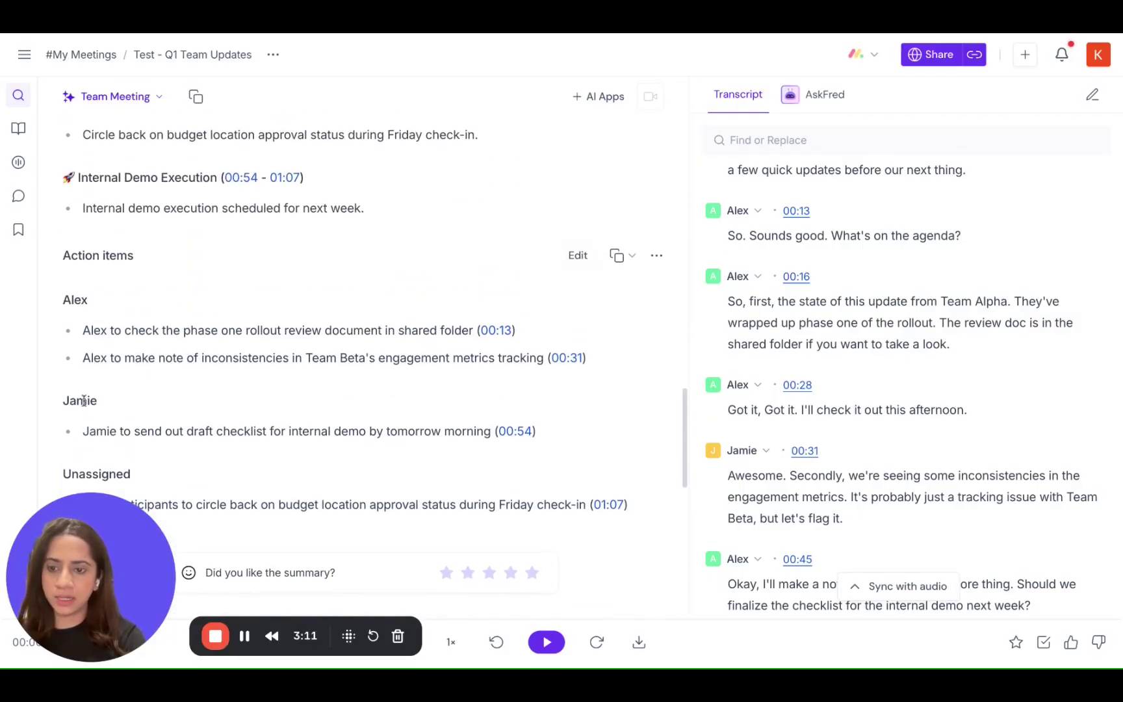
pyautogui.scroll(-2, 81, 351)
pyautogui.click(244, 640)
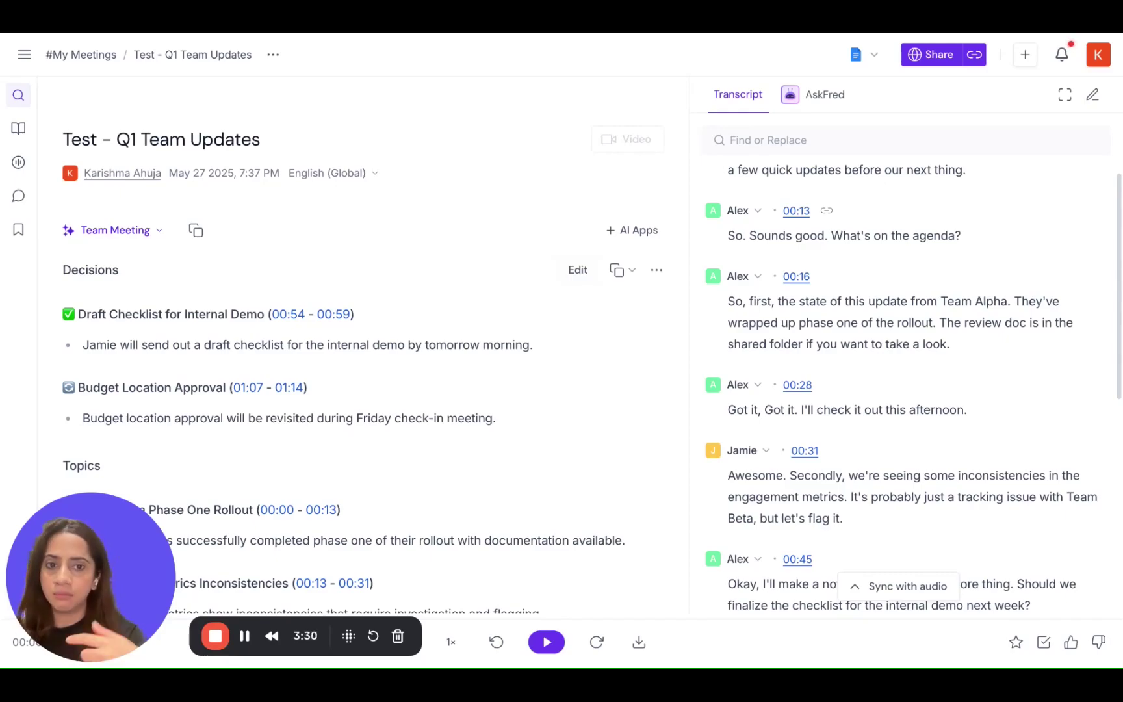
# - Assign only the 00:13 transcript paragraph to Jamie instead of Alex
pyautogui.click(742, 210)
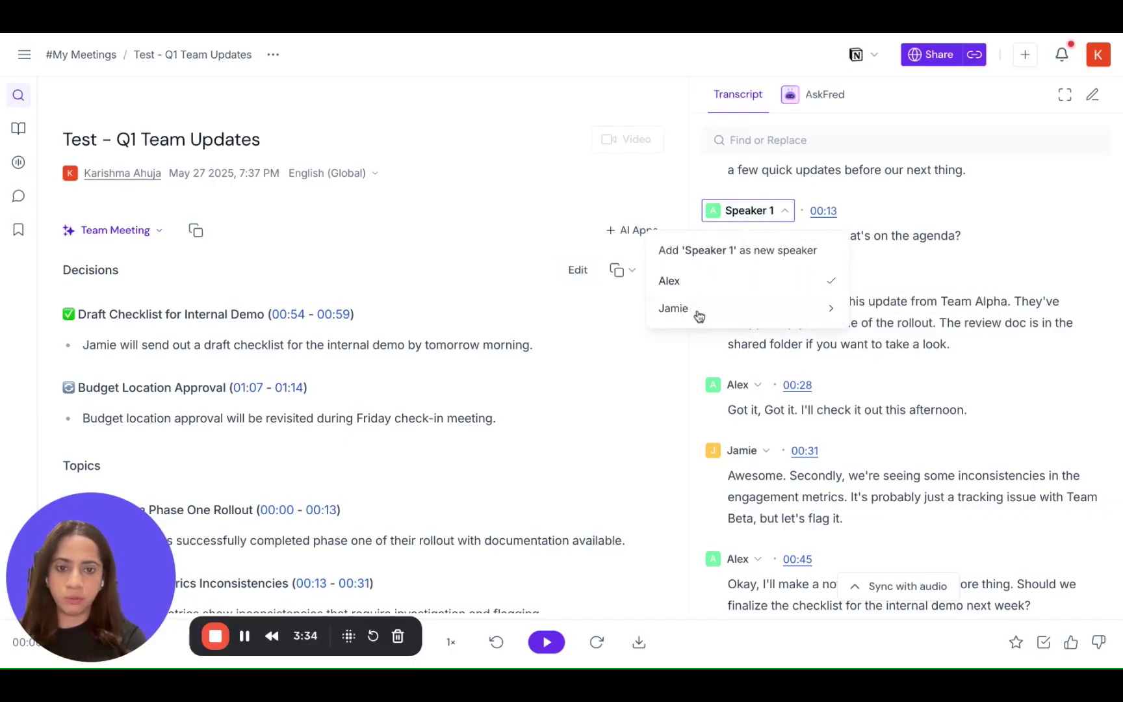
pyautogui.moveTo(712, 319)
pyautogui.click(906, 309)
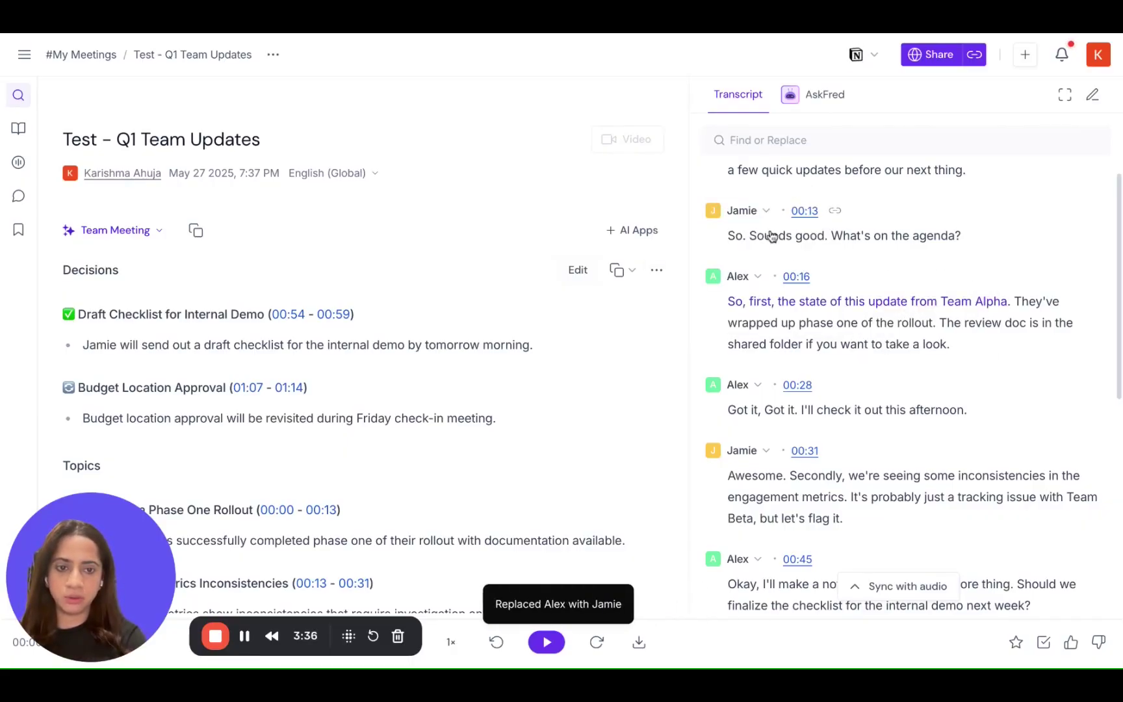